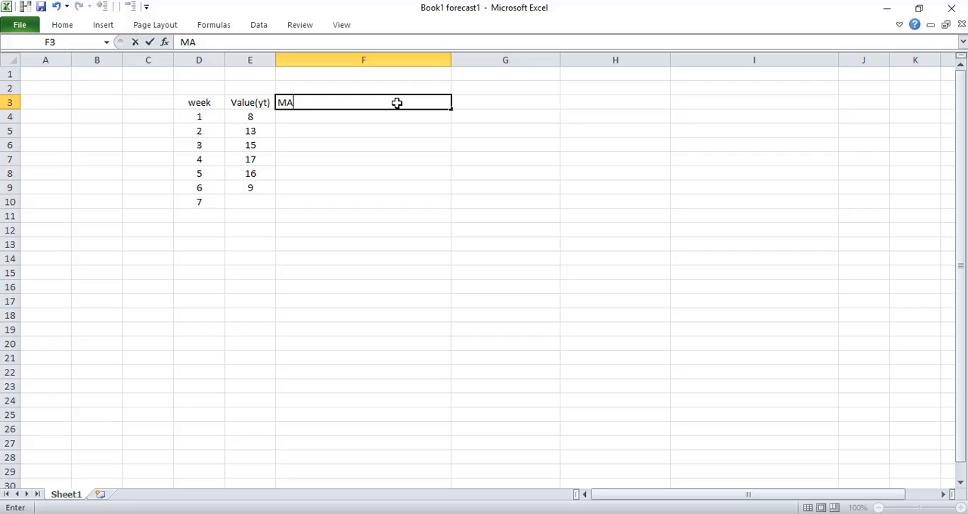
Calculate the three-week moving average in F7 with =SUM(E4:E6)/3 and fill the formula down through F10
click(320, 160)
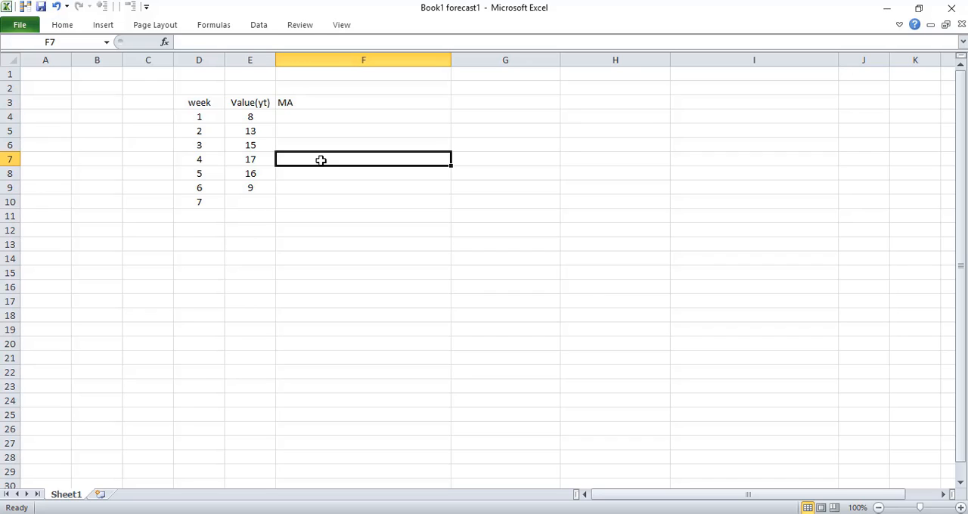
text(=)
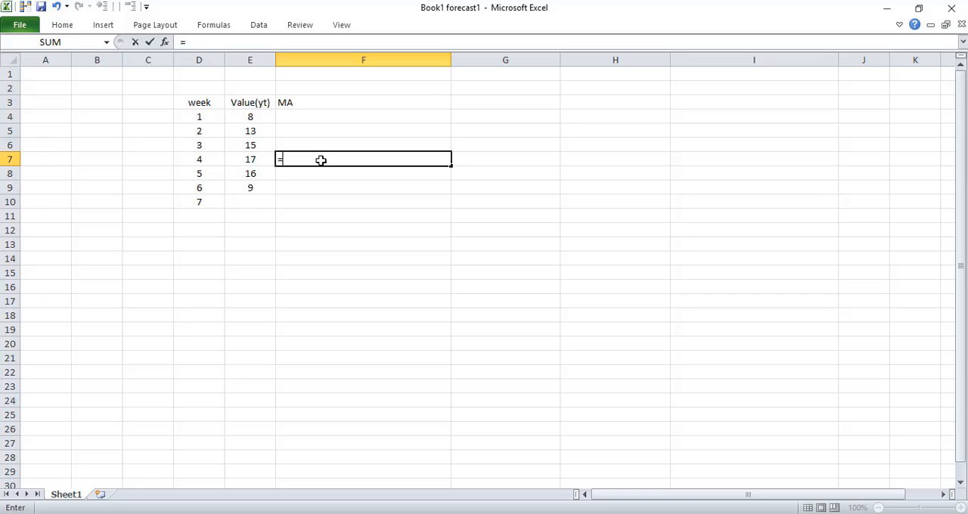
text(SUM)
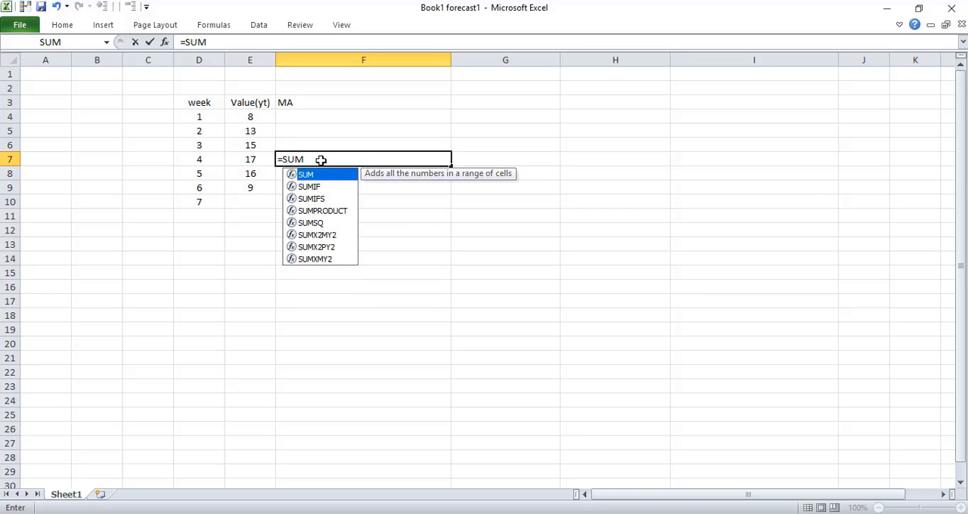
text(()
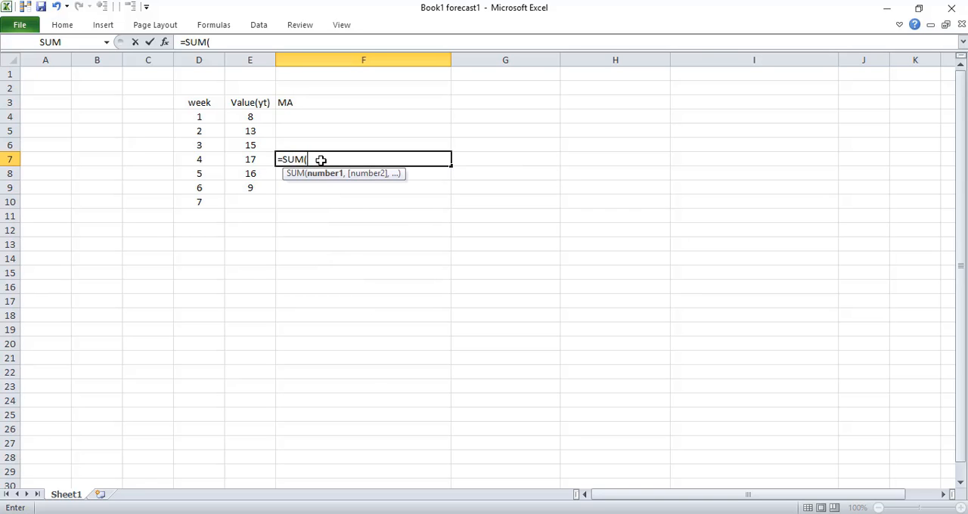
click(249, 114)
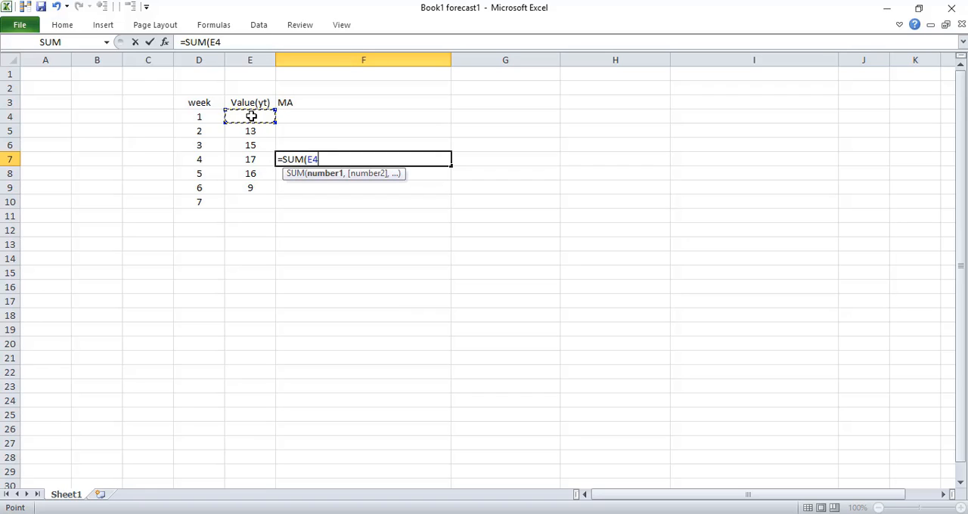
text(;)
key(BackSpace)
text(:)
click(257, 145)
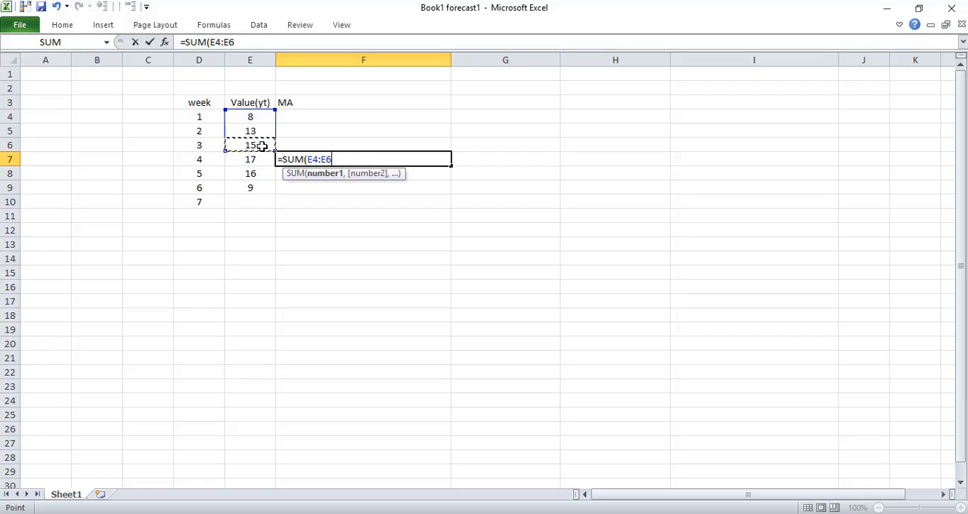
text())
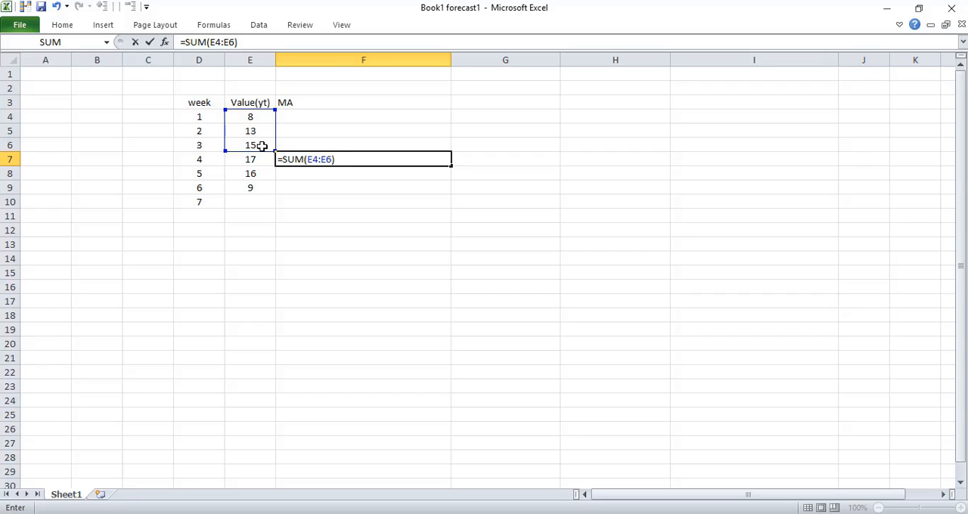
text(/3)
key(Return)
click(437, 161)
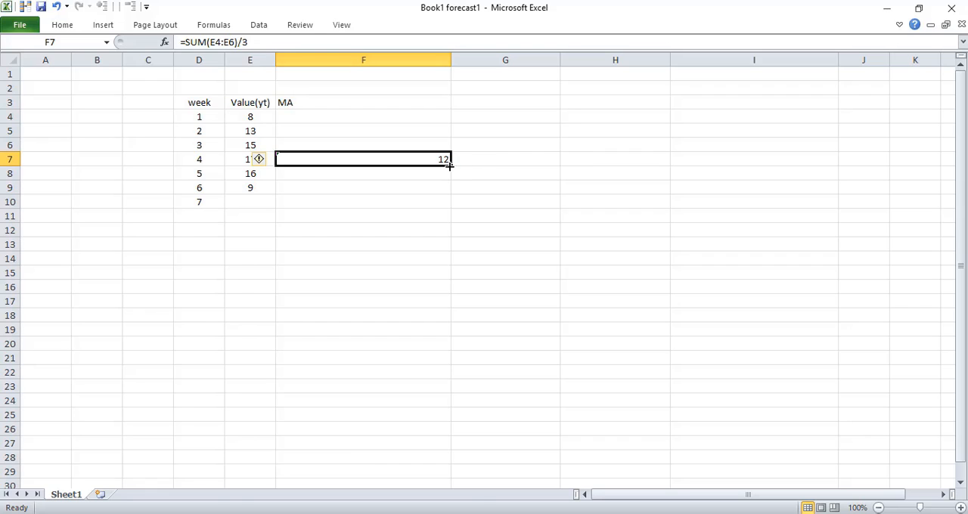
drag(449, 165, 454, 207)
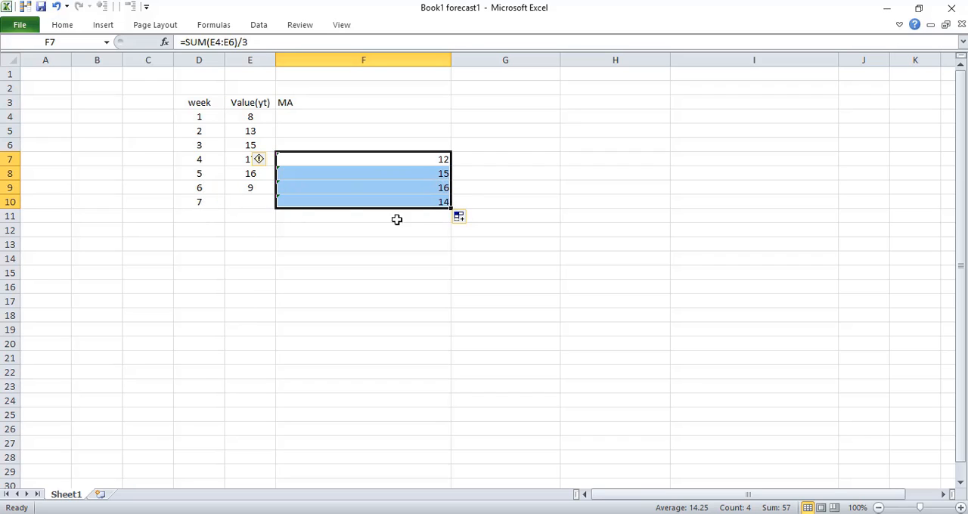
Enter the column header ERROR in cell G3
click(480, 101)
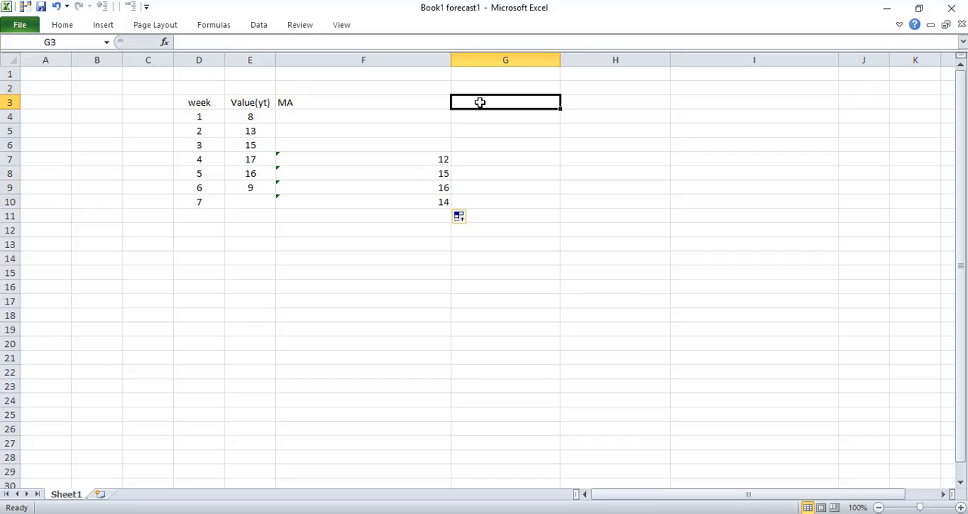
text(ERR)
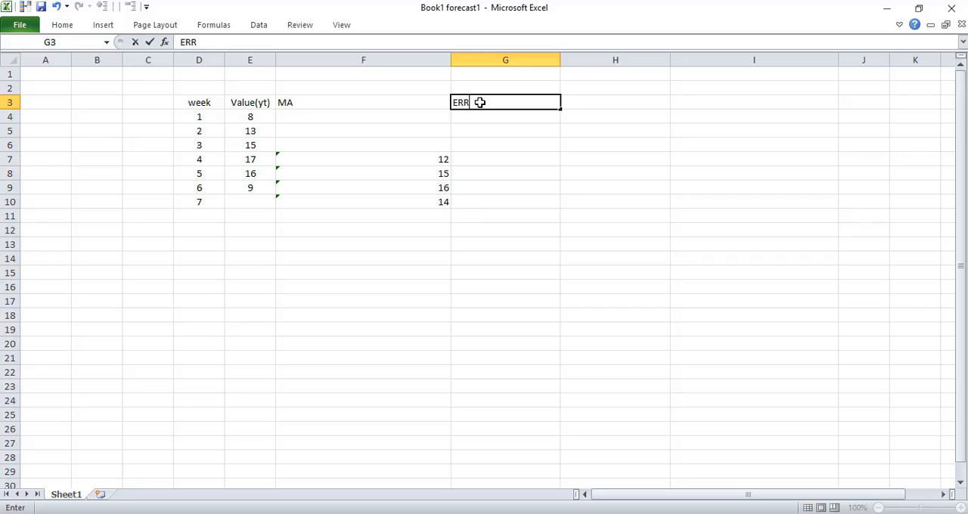
text(OR)
Calculate the forecast error in G7 with =(E7-F7) and fill the formula down through G9
click(484, 158)
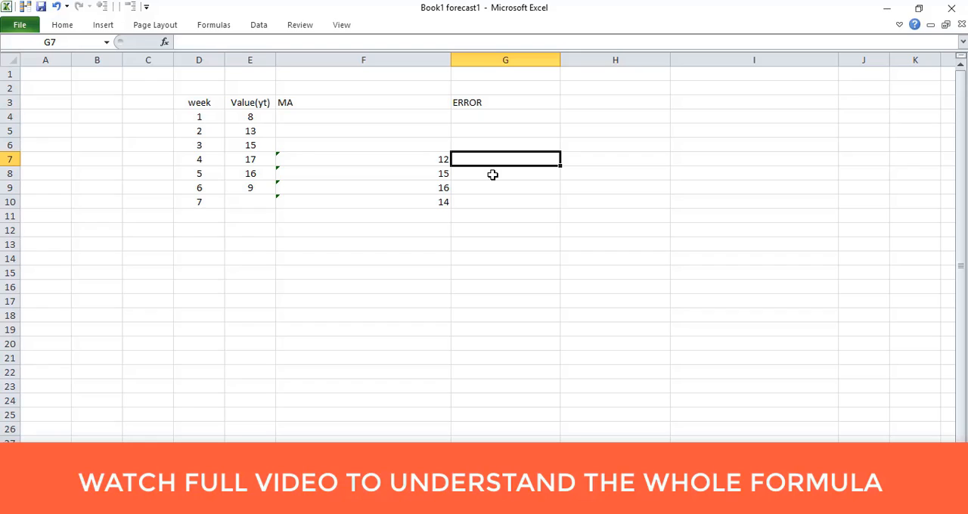
text(=()
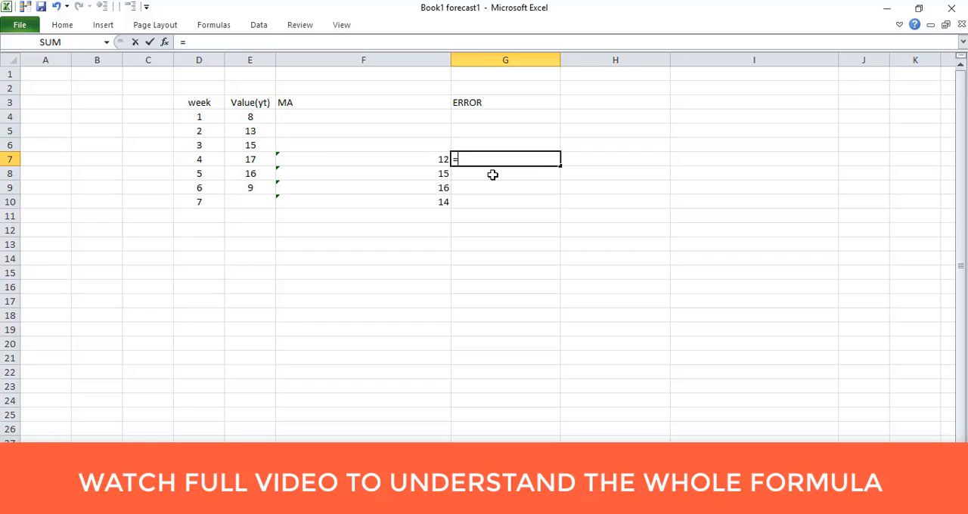
click(256, 161)
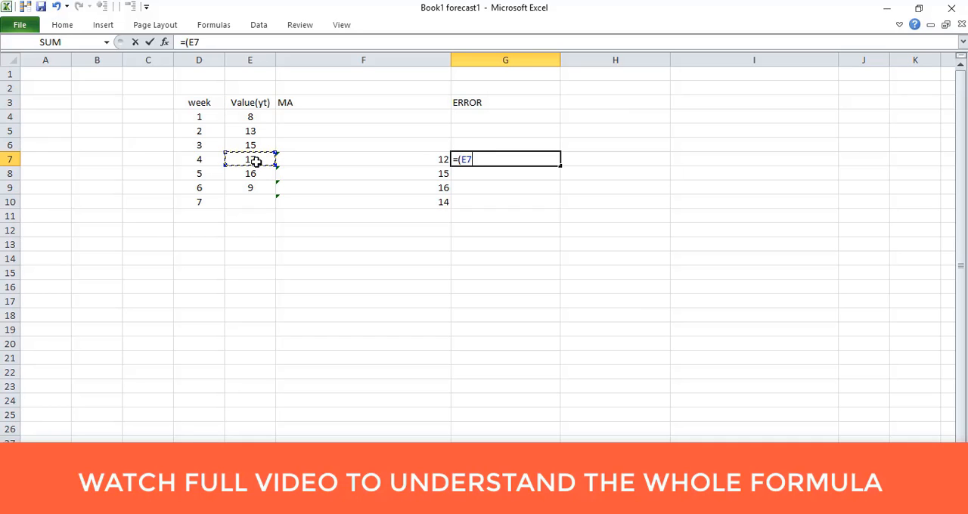
text(-)
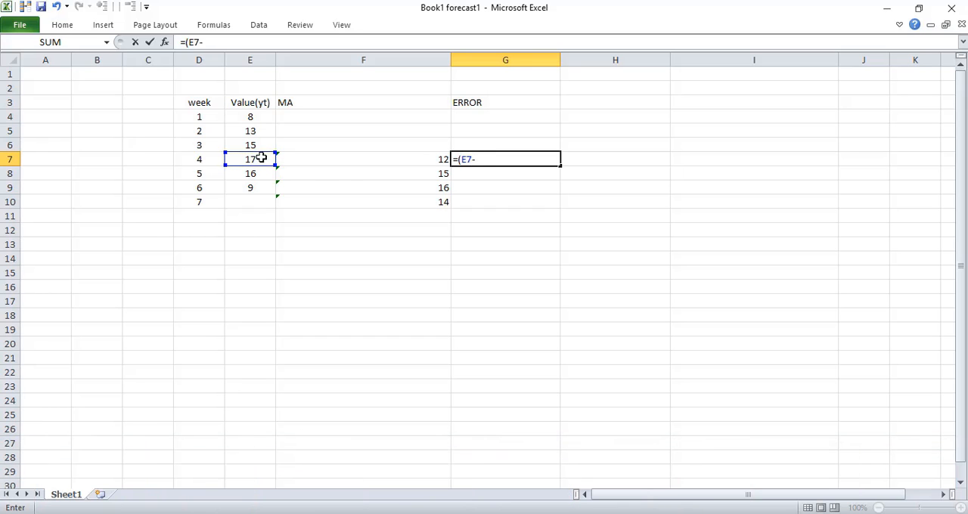
click(354, 164)
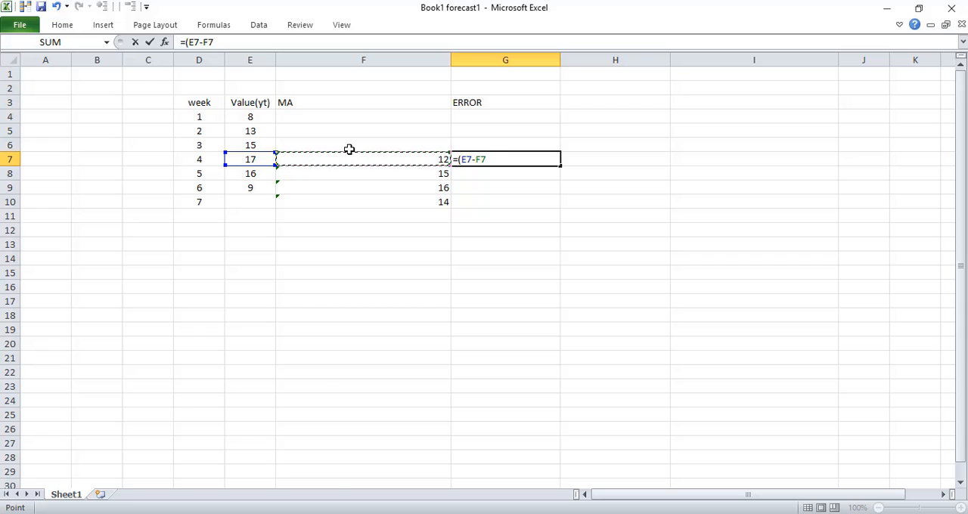
text())
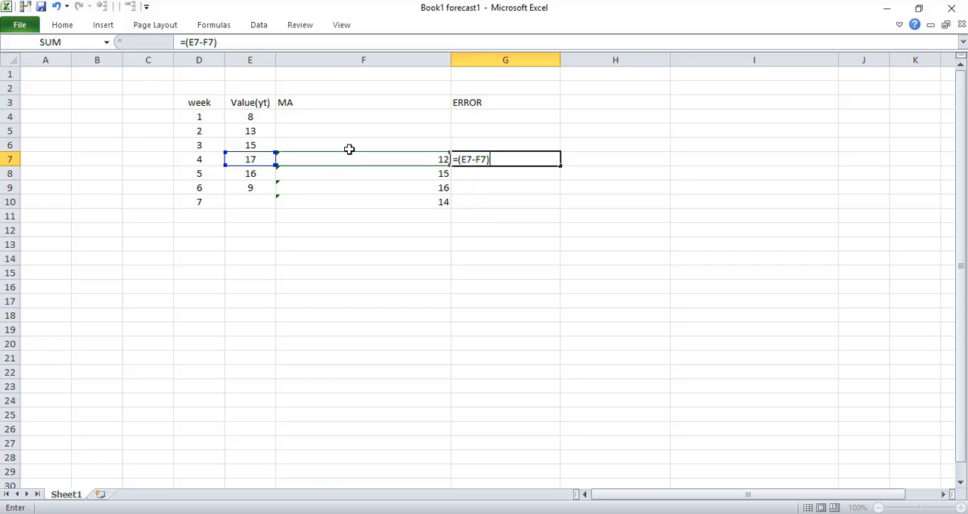
key(Return)
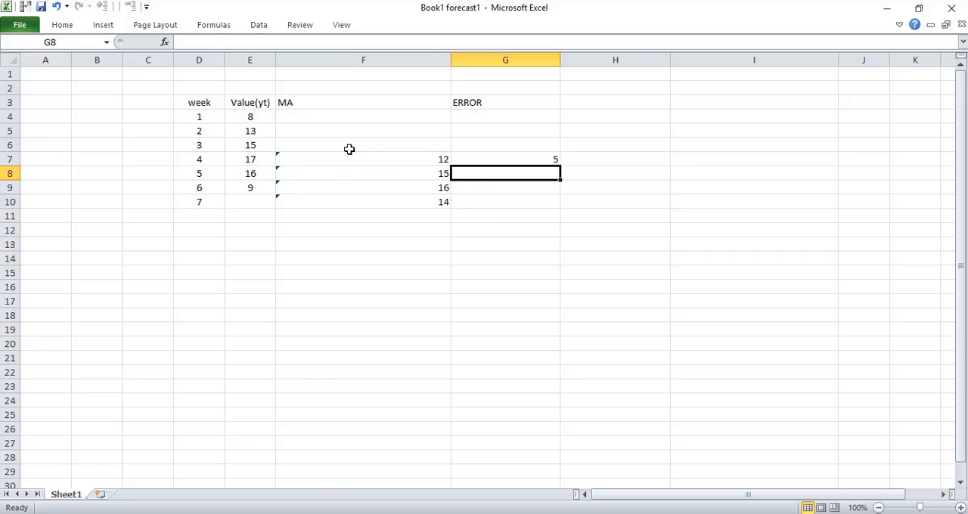
click(555, 160)
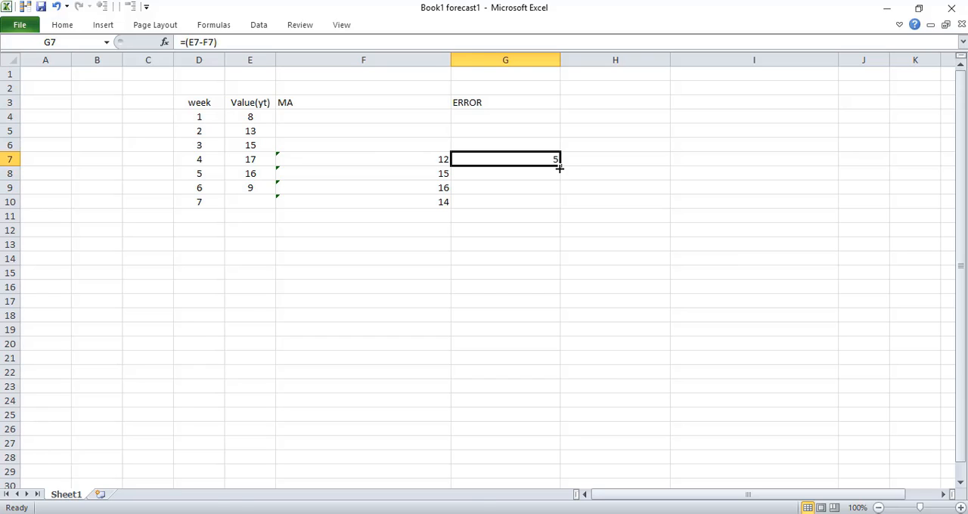
drag(558, 168, 564, 192)
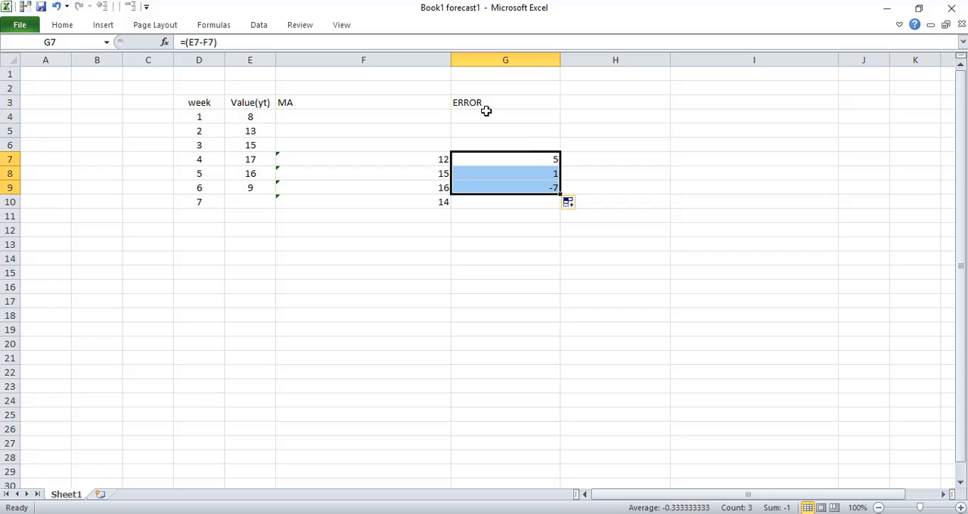
Enter the column header ERROR SQUARE in cell H3
click(593, 102)
text(E)
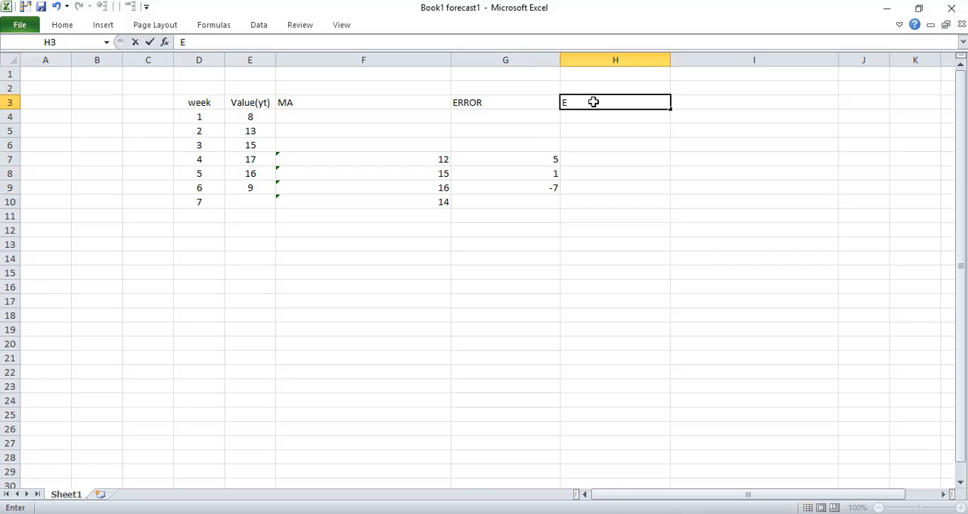
text(RROR SQU)
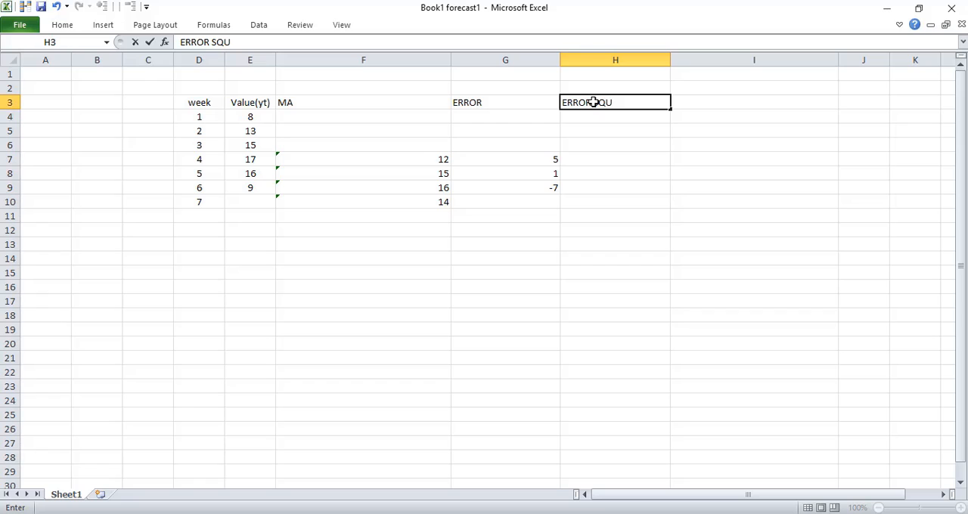
text(ARE)
Square the error in H7 with =(G7)^2 and fill the formula down through H9
click(576, 157)
text(=)
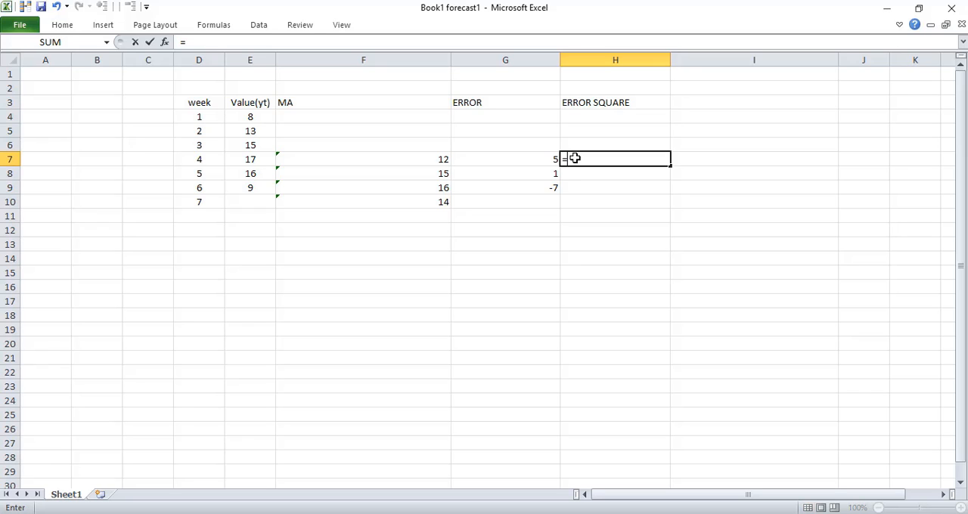
text(()
click(513, 163)
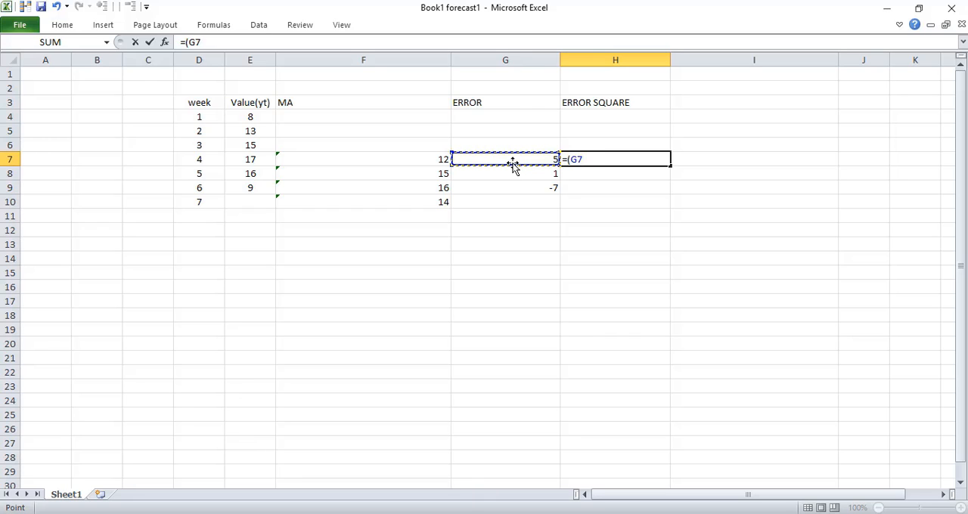
text())
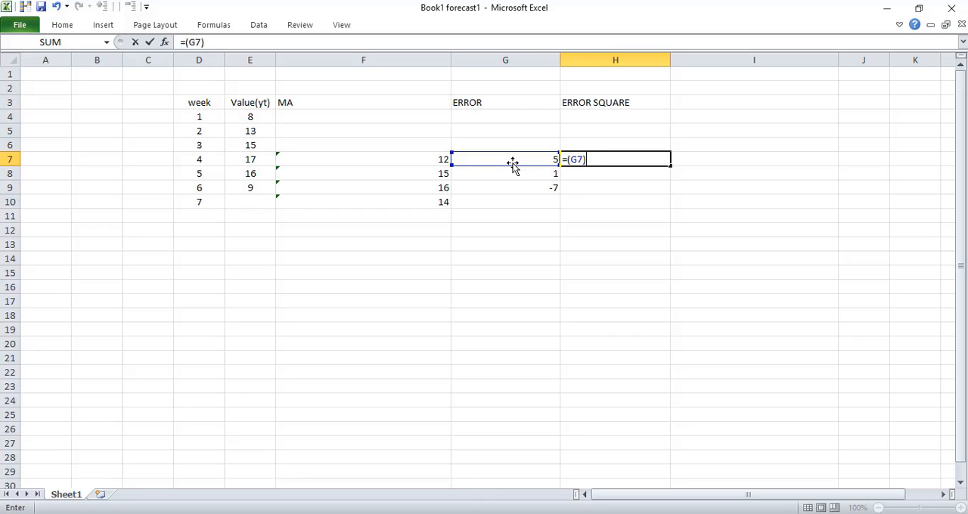
text(^2)
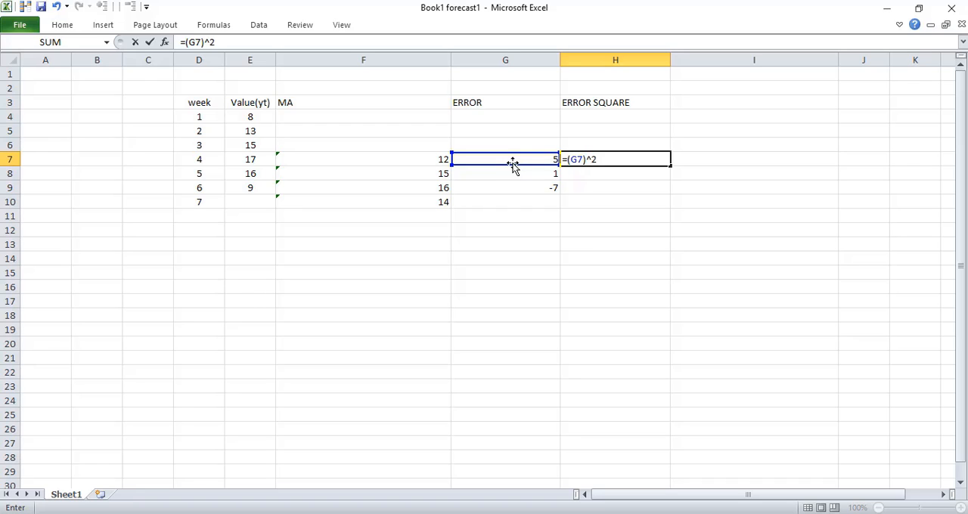
key(Return)
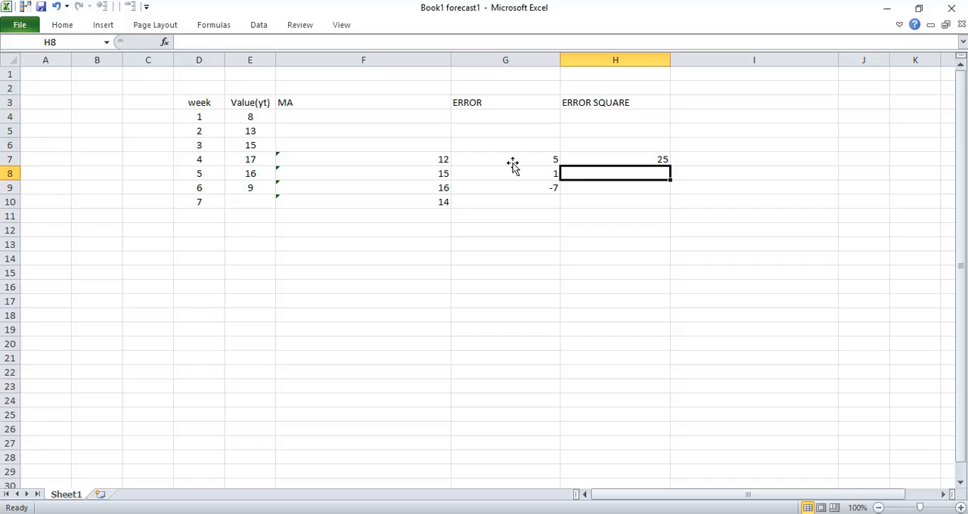
click(663, 158)
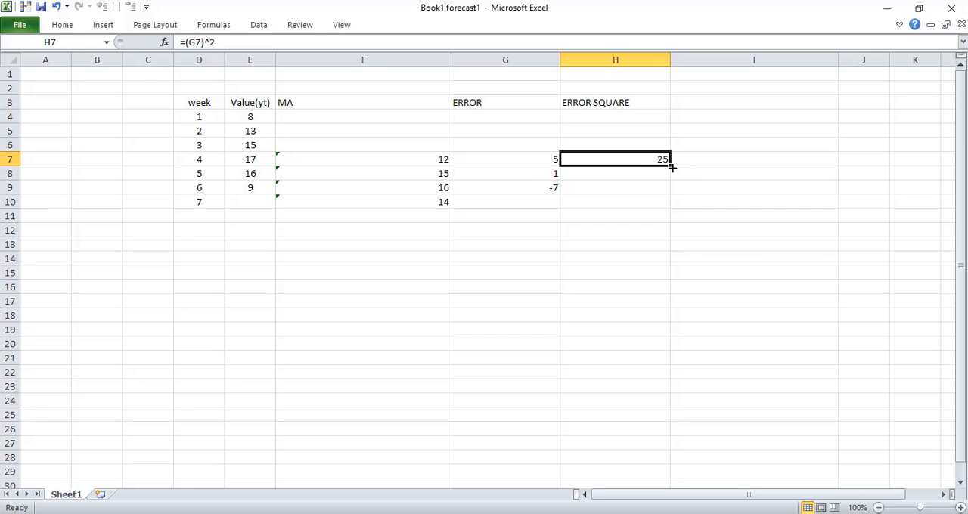
drag(668, 164, 665, 192)
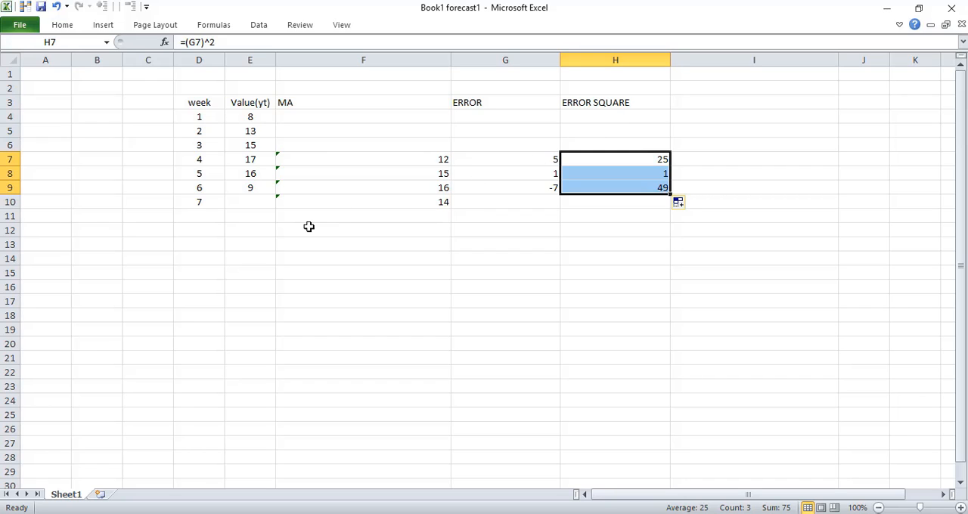
Add the row label TOTAL in cell C11
click(145, 218)
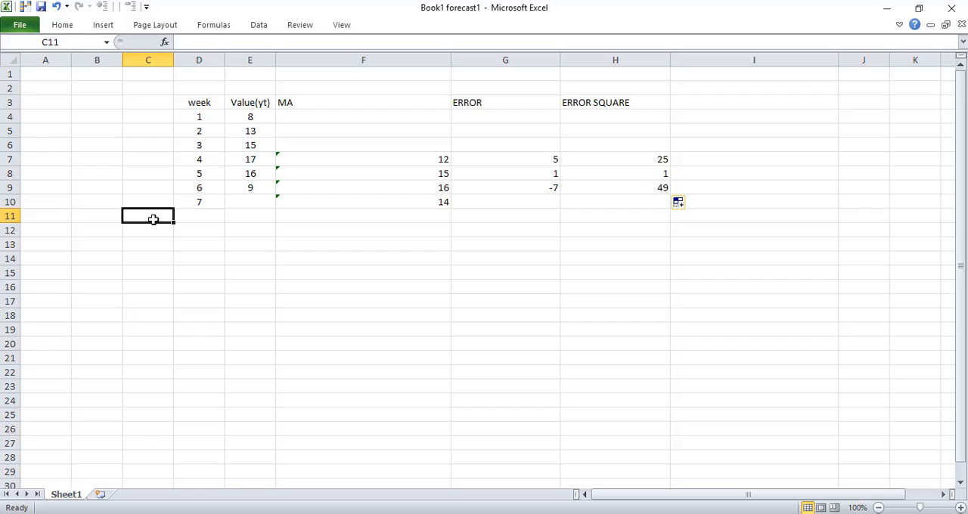
text(TO)
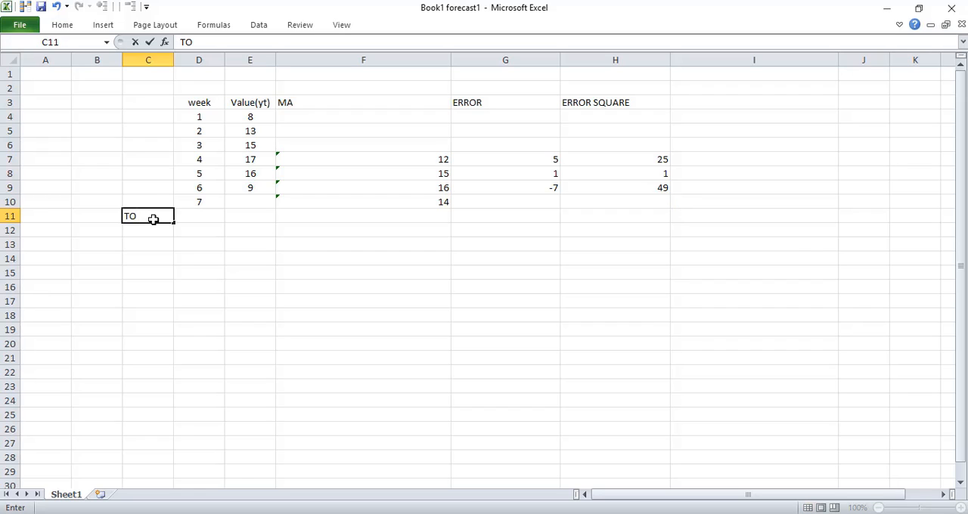
text(TAL)
Total the squared errors in H11 with =SUM(H7:H9)
click(595, 218)
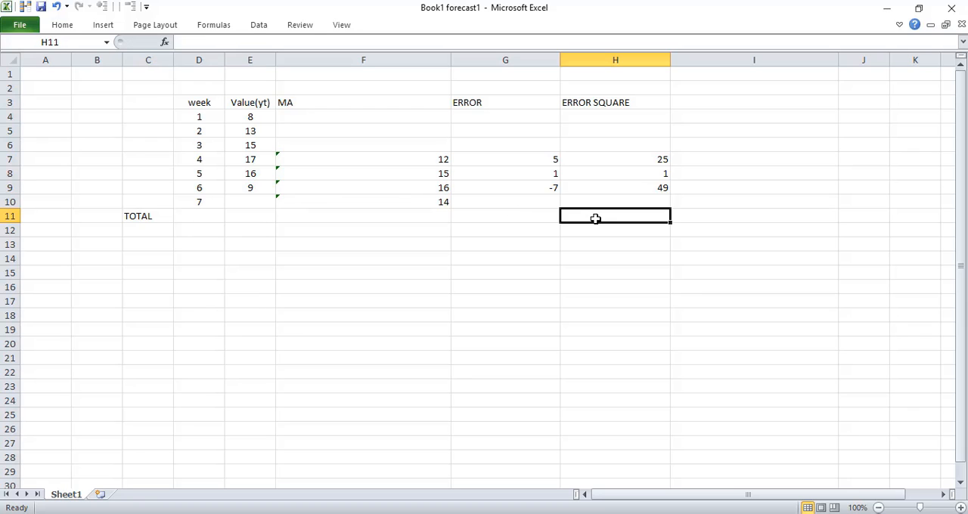
text(=)
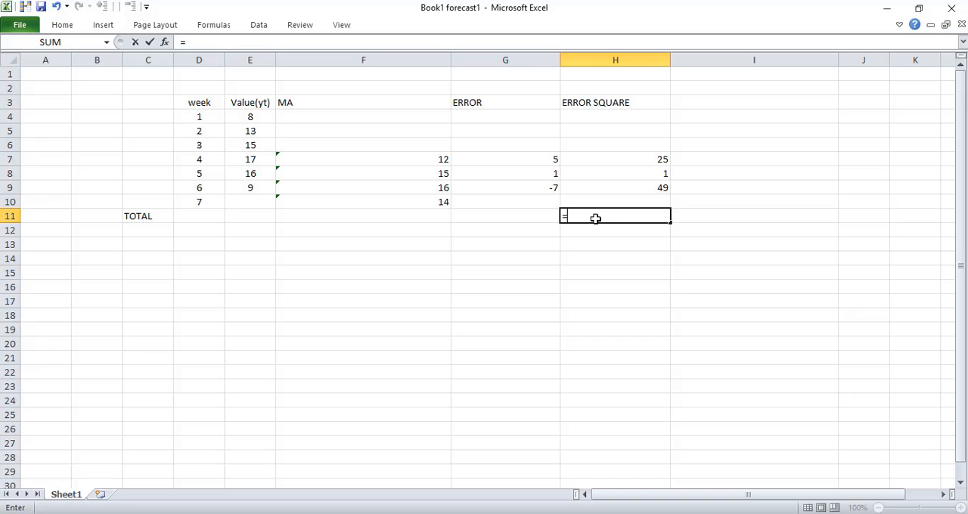
text(SUM)
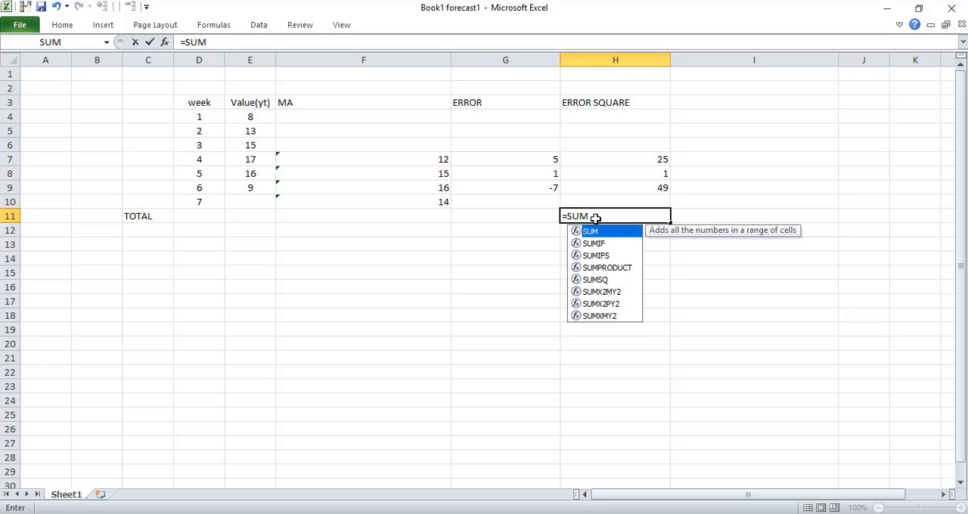
text(()
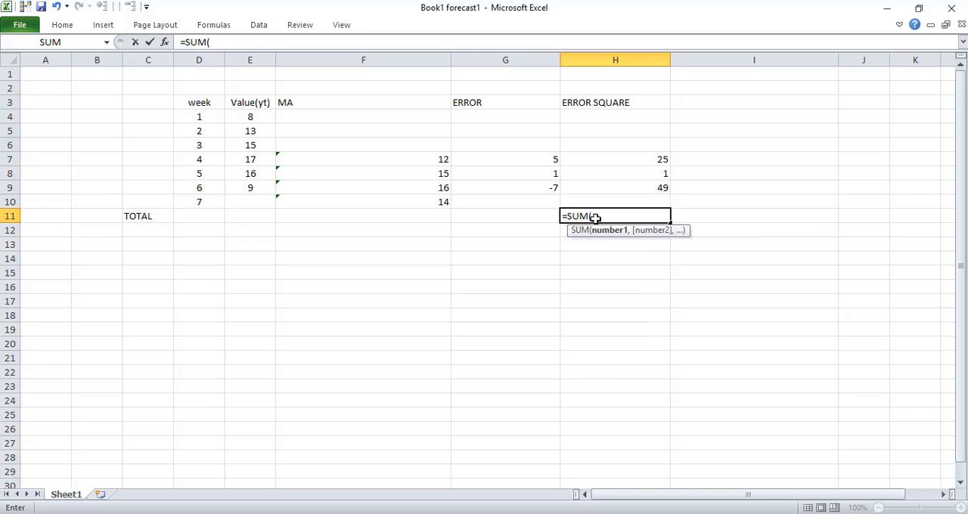
click(627, 160)
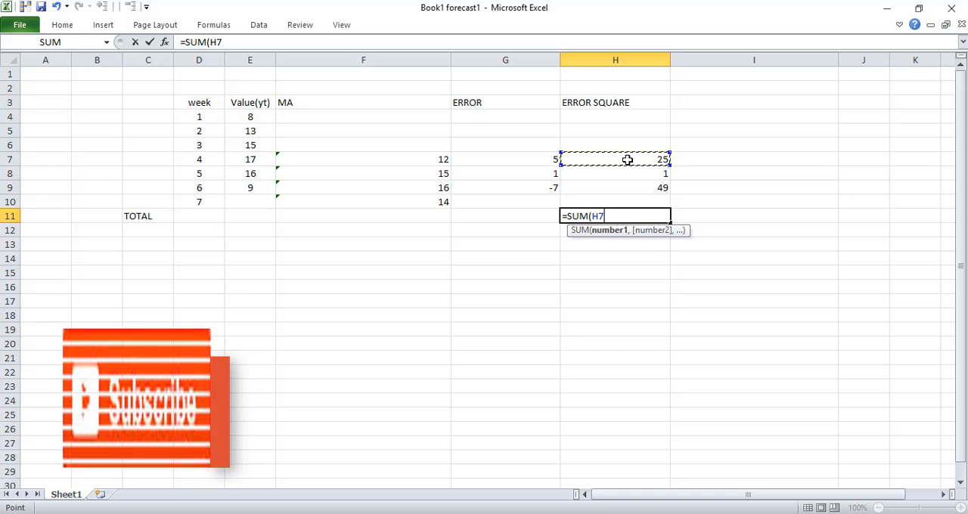
key(F8)
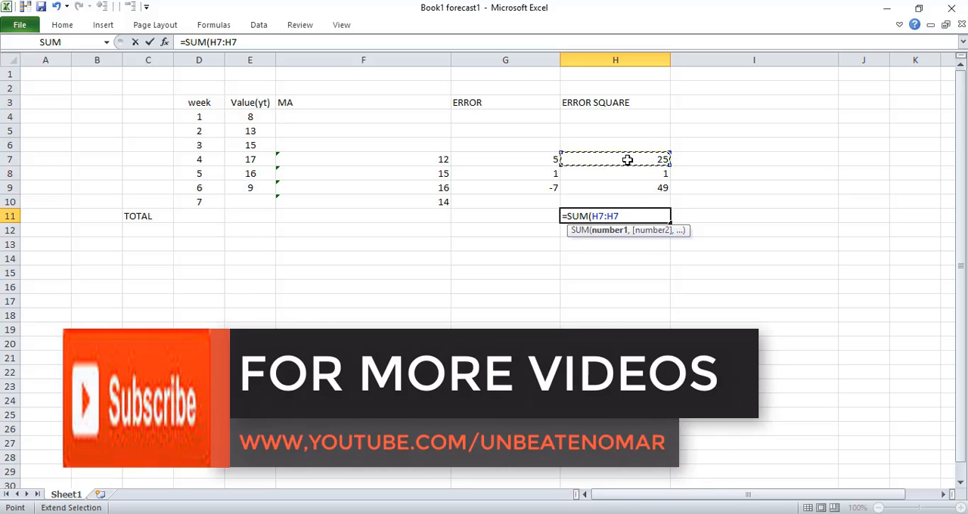
key(BackSpace)
key(BackSpace)
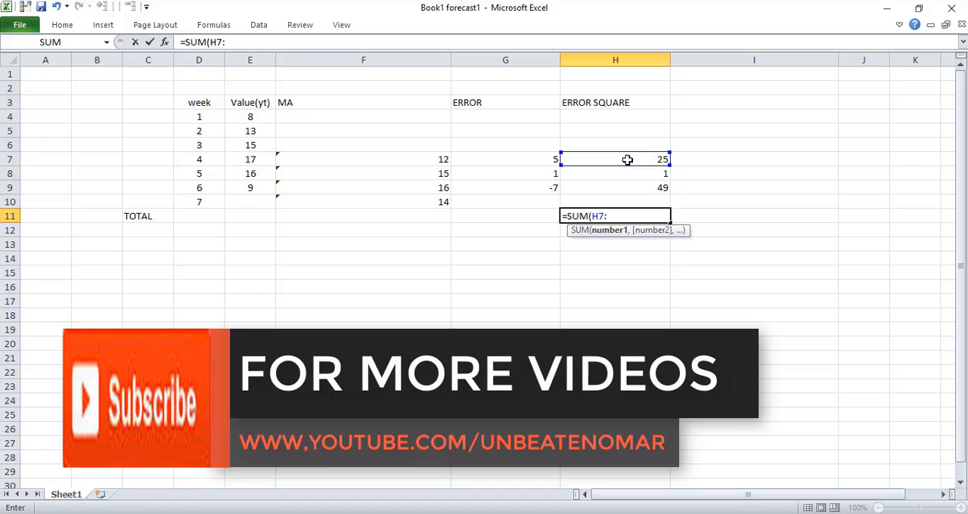
click(633, 188)
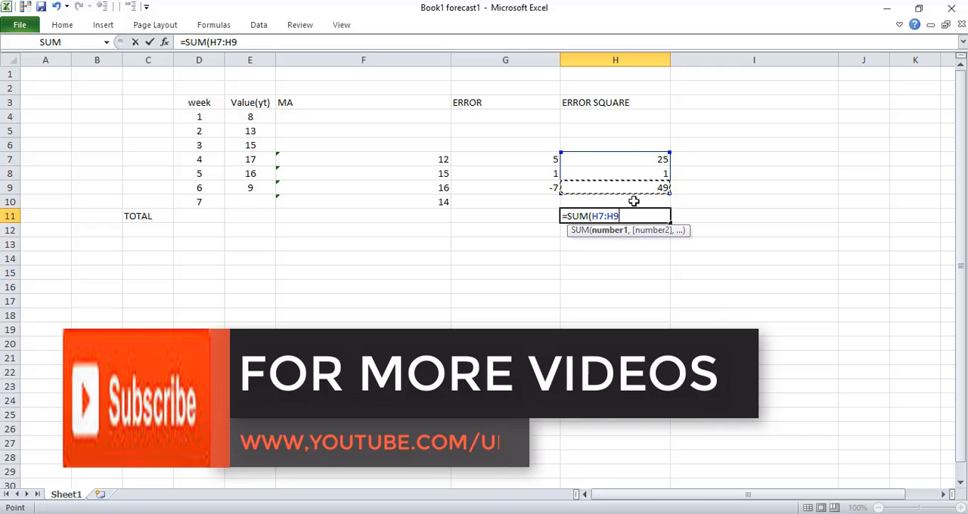
text())
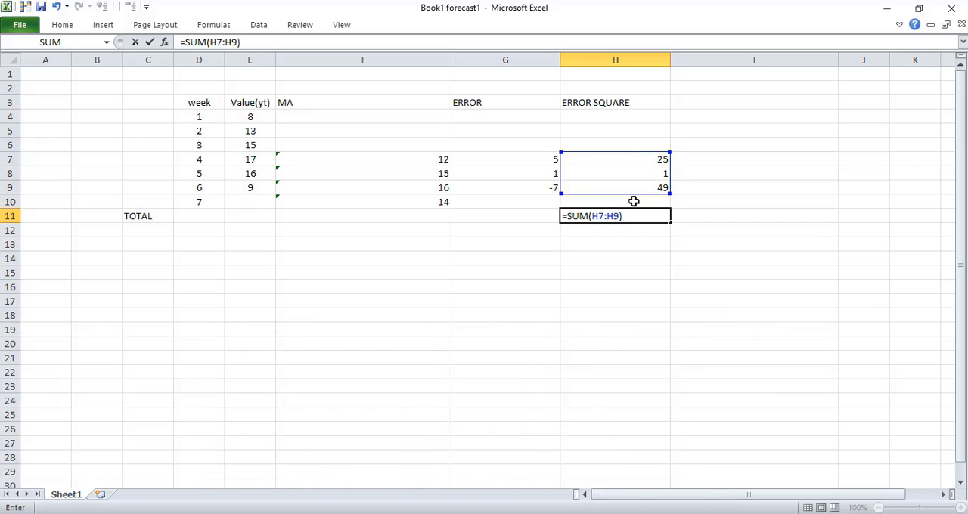
key(Return)
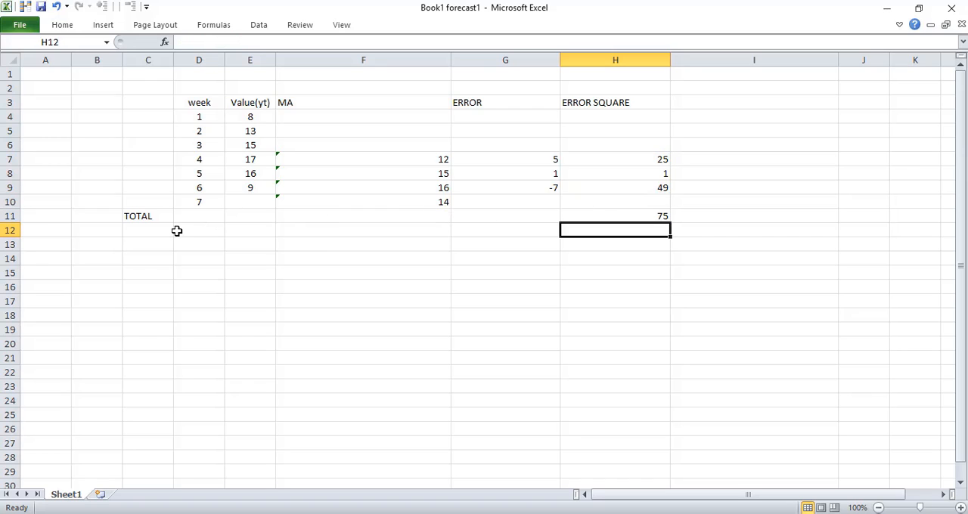
Add the row label MEAN in cell C12, directly below TOTAL
click(141, 232)
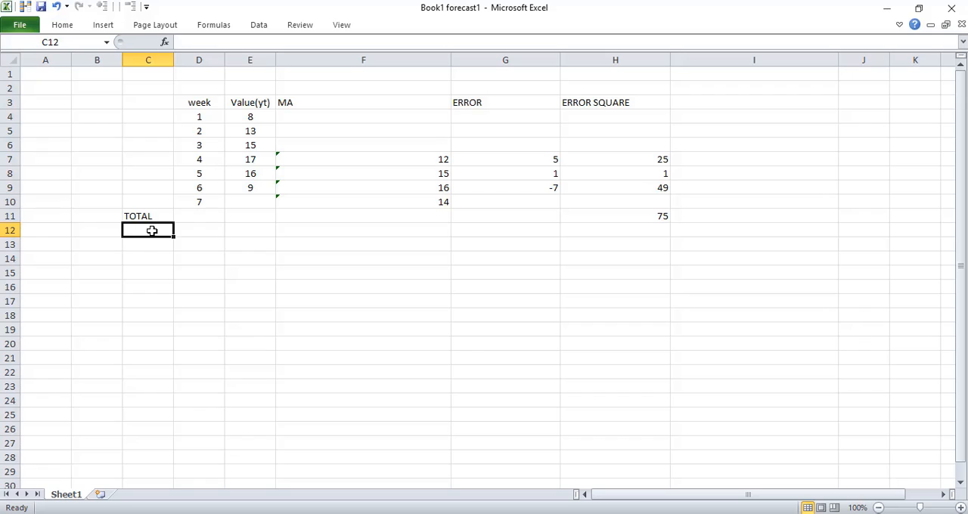
text(ME)
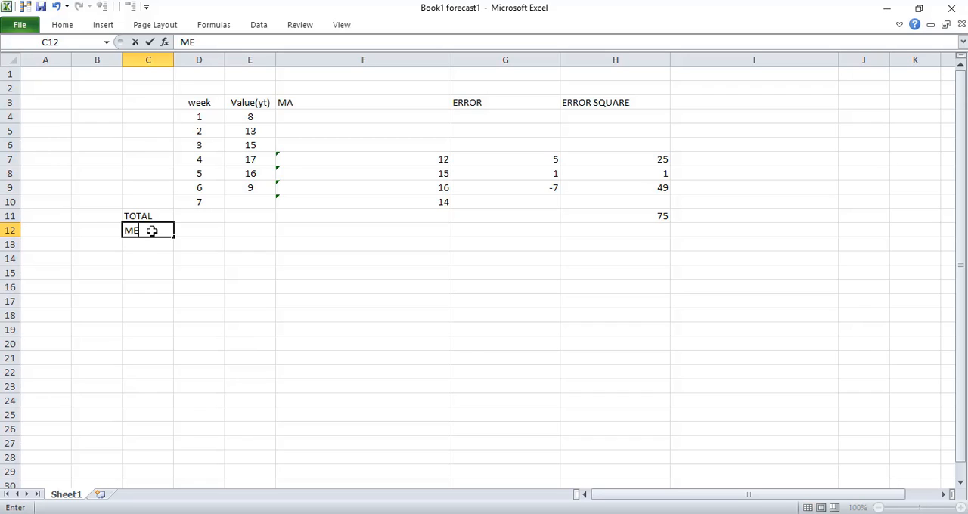
text(AN)
Calculate the mean of the squared errors in H12 with =SUM(H7:H9)/3
click(586, 230)
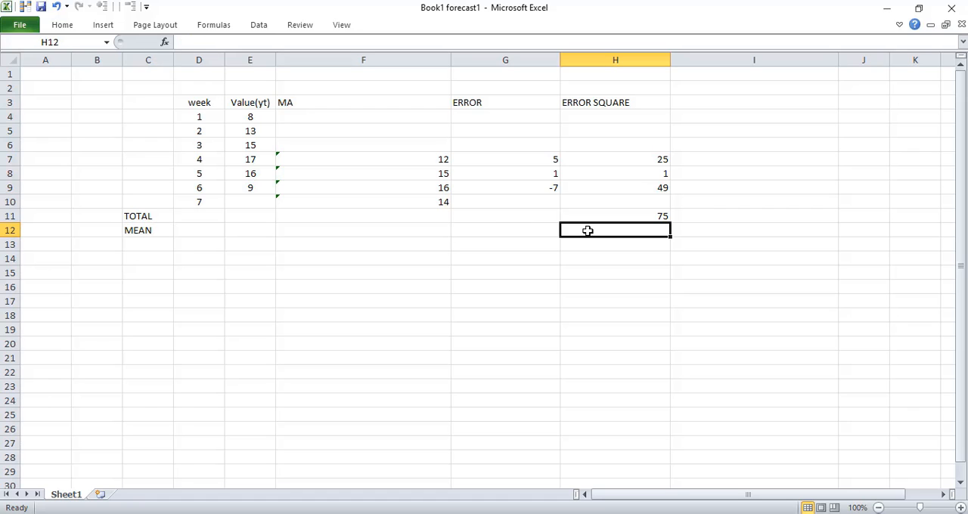
text(=SU)
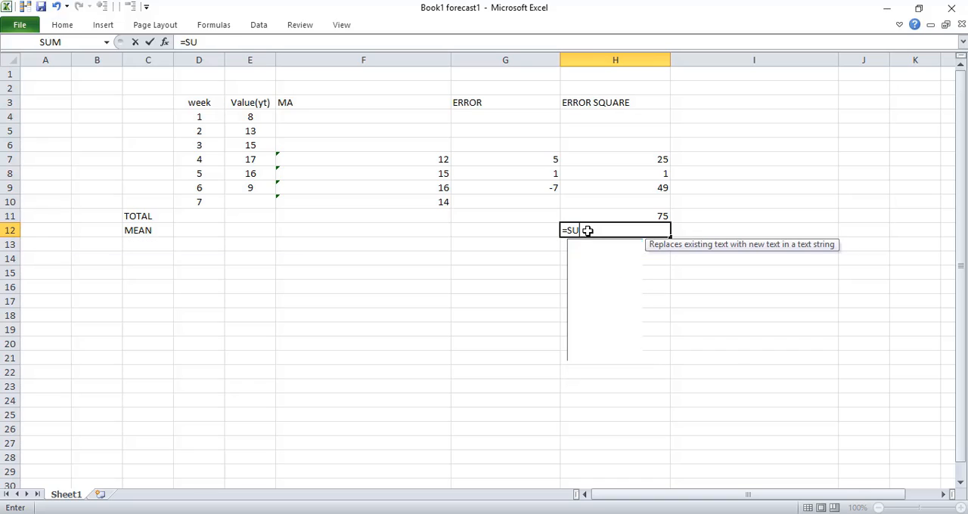
text(M)
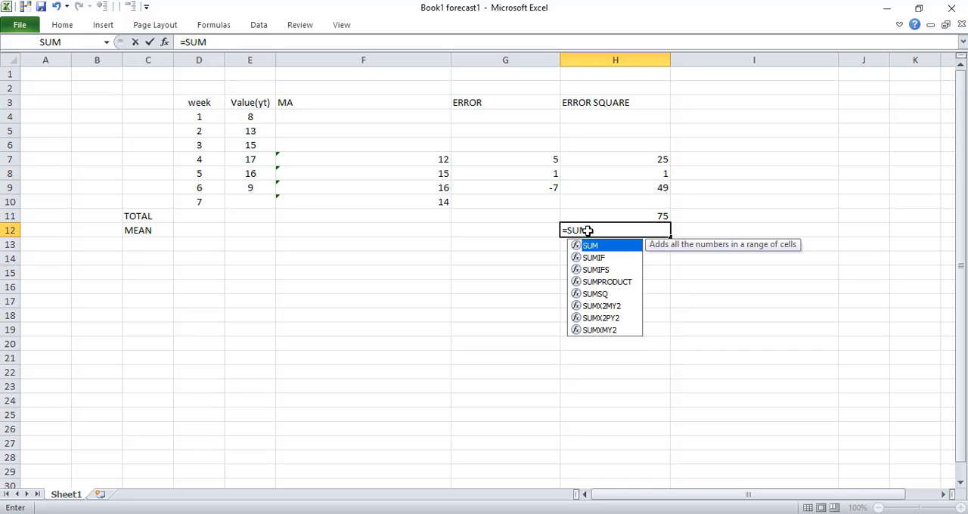
text(()
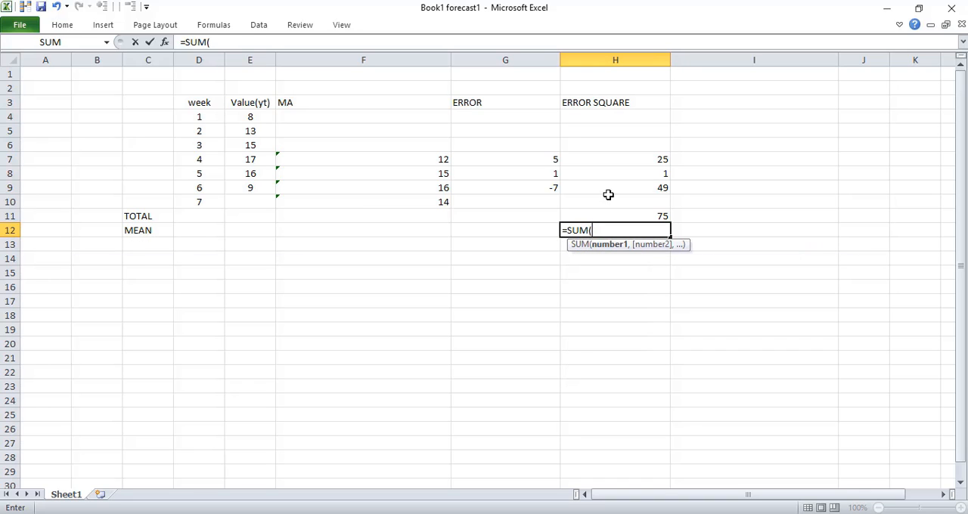
click(638, 158)
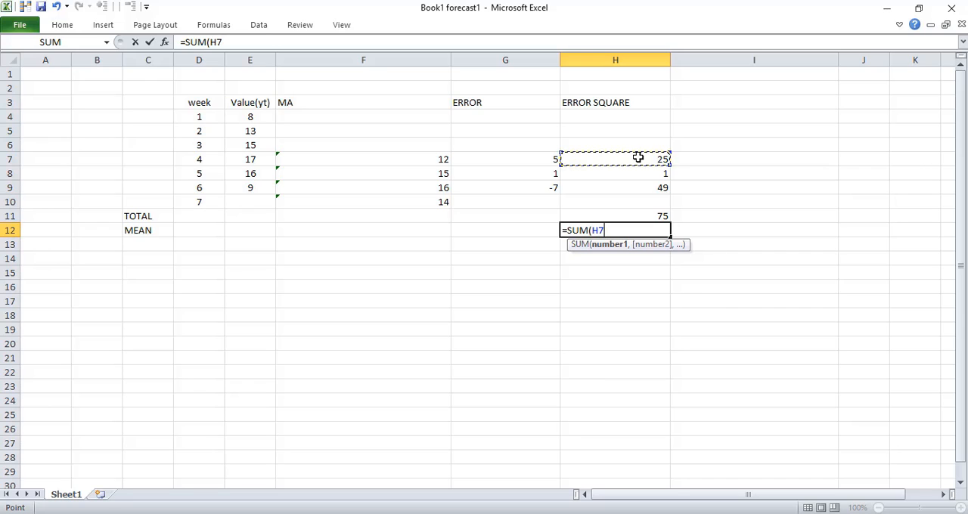
key(F8)
key(BackSpace)
key(BackSpace)
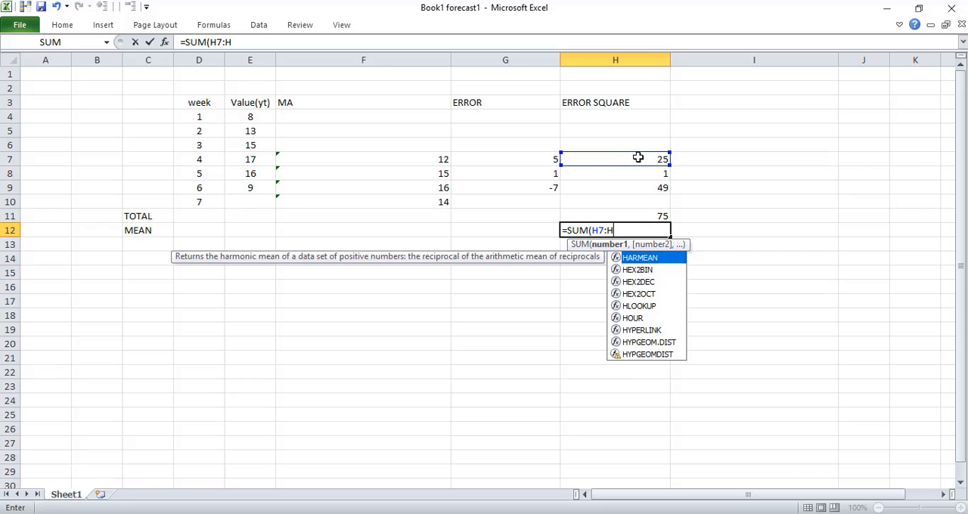
click(649, 193)
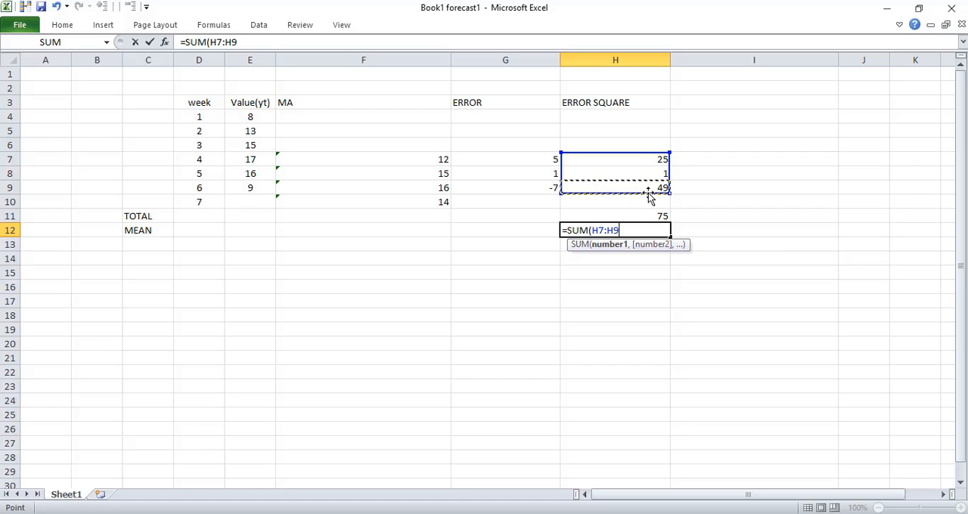
text())
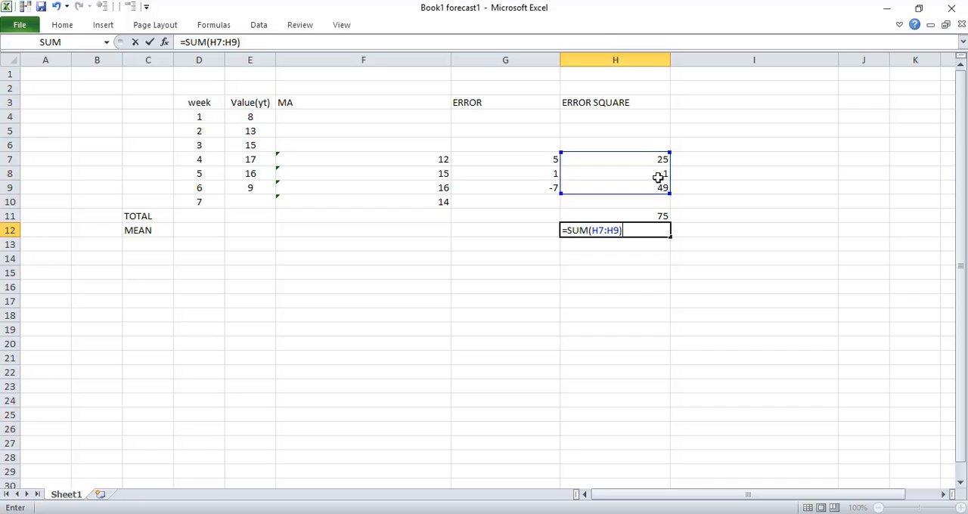
text(/3)
key(Return)
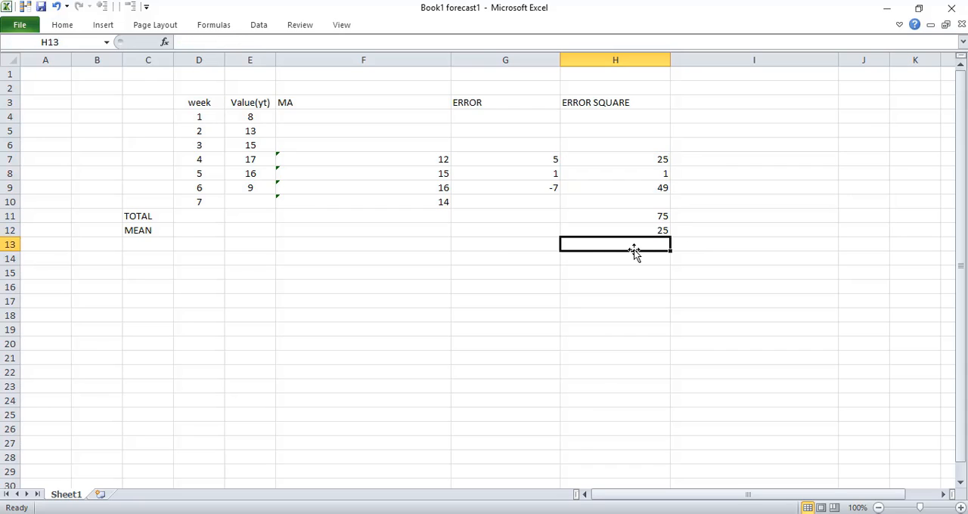